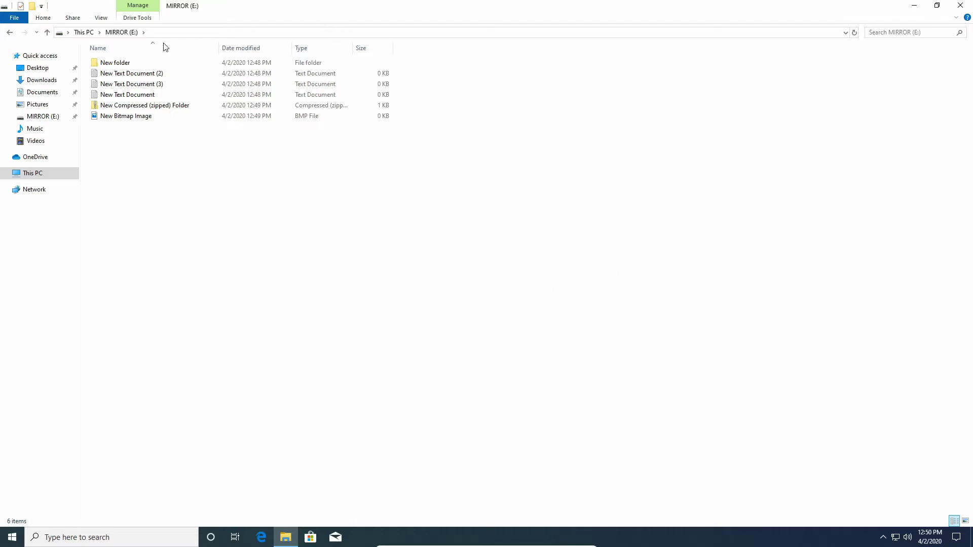
# - Select the files on MIRROR (E:), first five and then all six, and deselect them again
pyautogui.moveTo(195, 168); pyautogui.dragTo(114, 75)
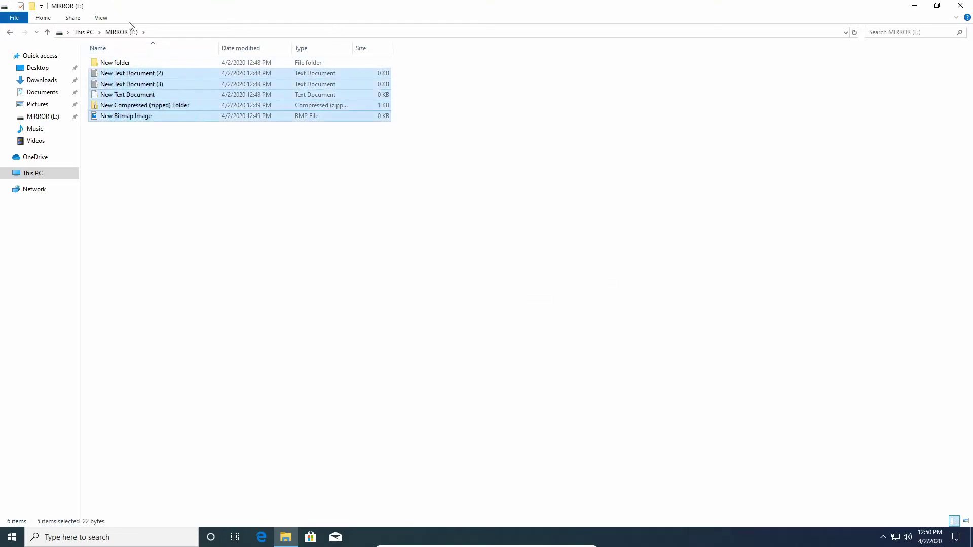
pyautogui.click(184, 167)
pyautogui.moveTo(185, 167); pyautogui.dragTo(93, 59)
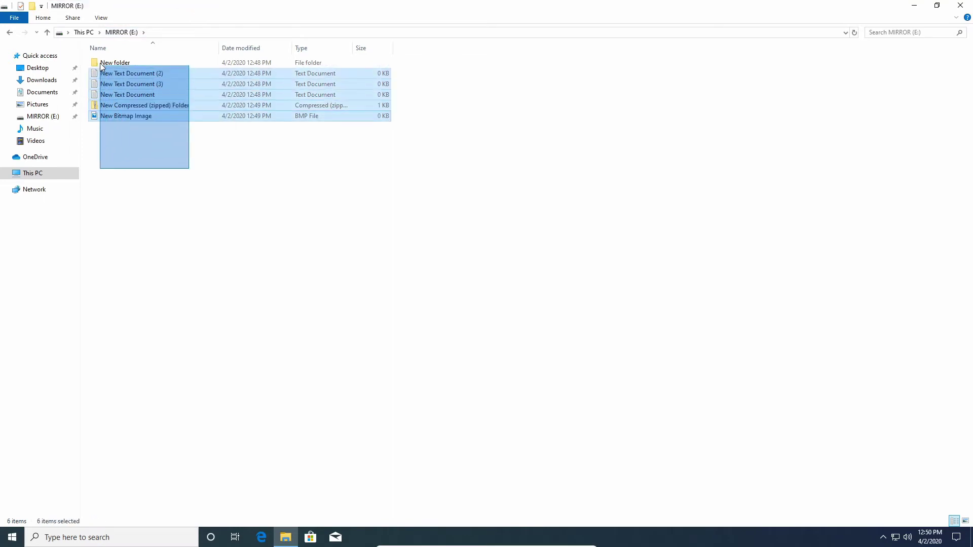
pyautogui.click(185, 157)
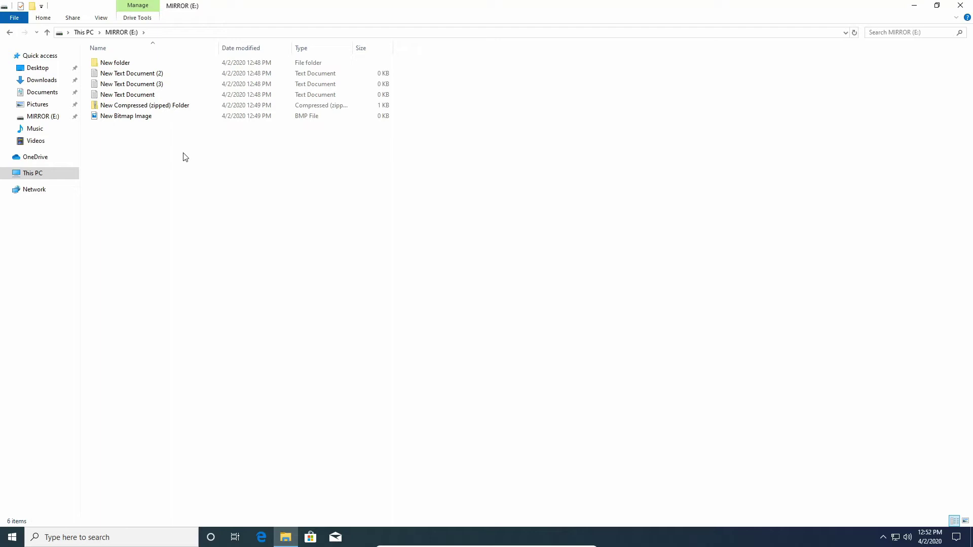
# - Minimize the MIRROR (E:) window and launch Disk Management from the Start quick-link menu
pyautogui.click(913, 11)
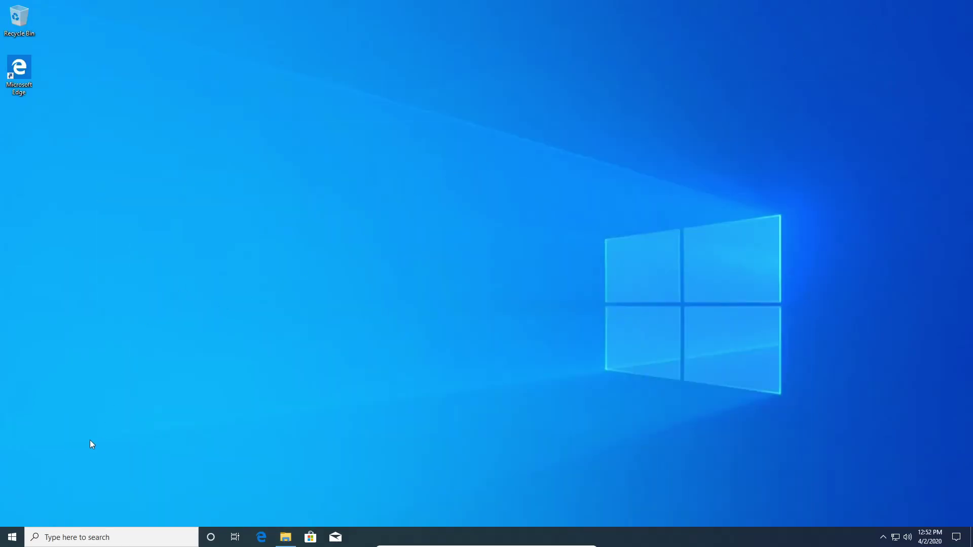
pyautogui.rightClick(12, 536)
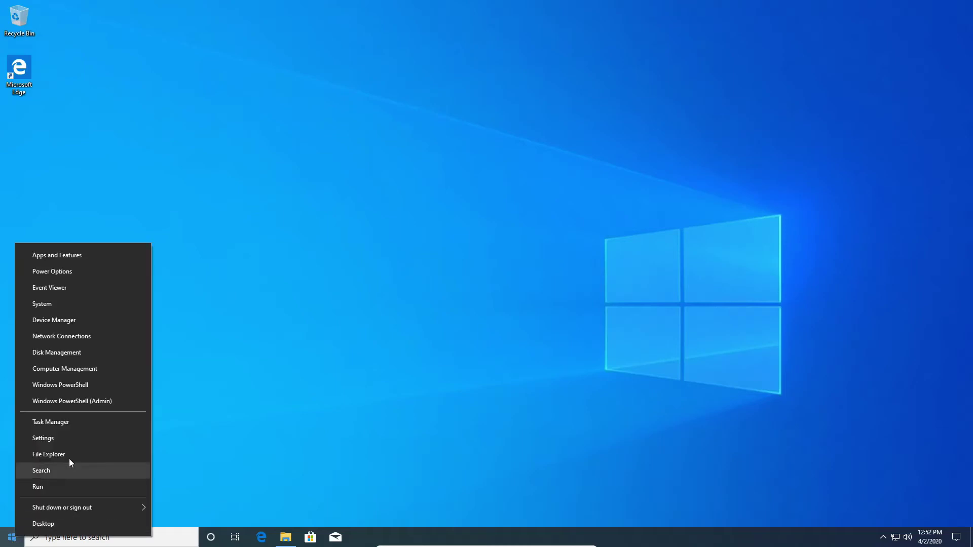
pyautogui.click(68, 356)
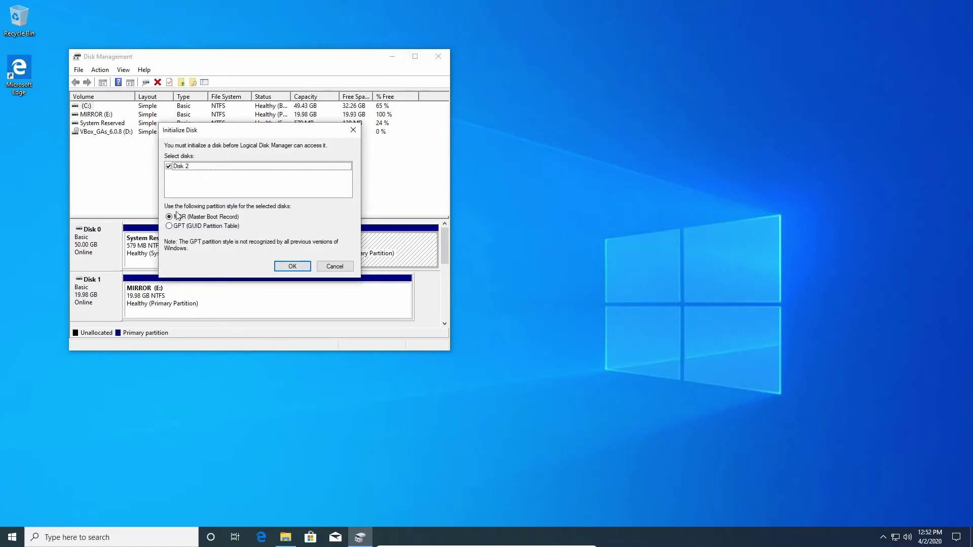
# - Initialize Disk 2 with the GPT partition style
pyautogui.click(170, 227)
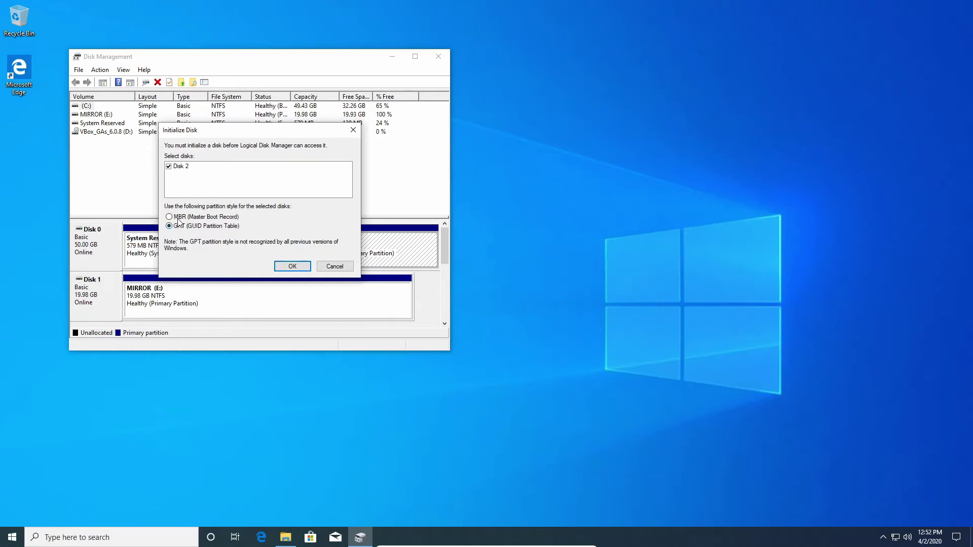
pyautogui.click(181, 227)
pyautogui.click(208, 216)
pyautogui.click(178, 228)
pyautogui.click(293, 266)
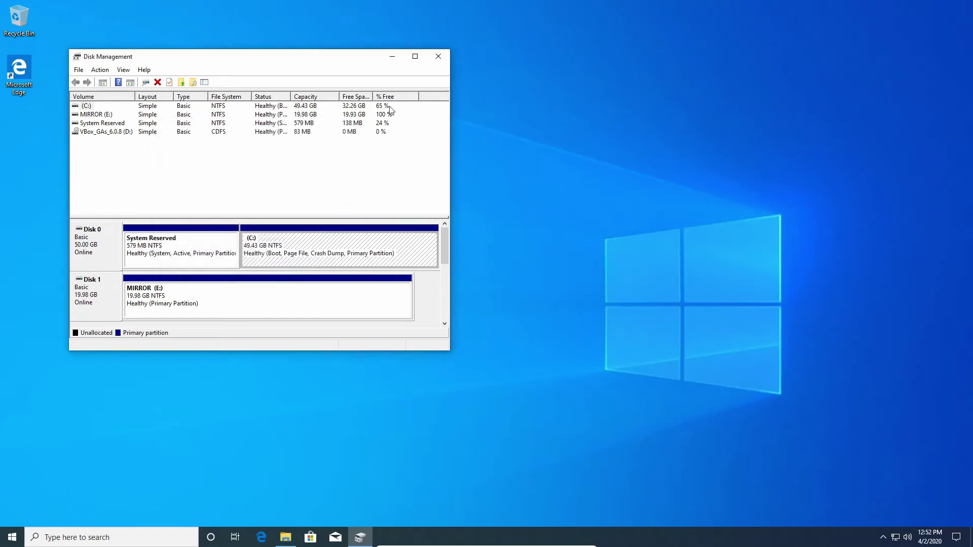
pyautogui.click(414, 56)
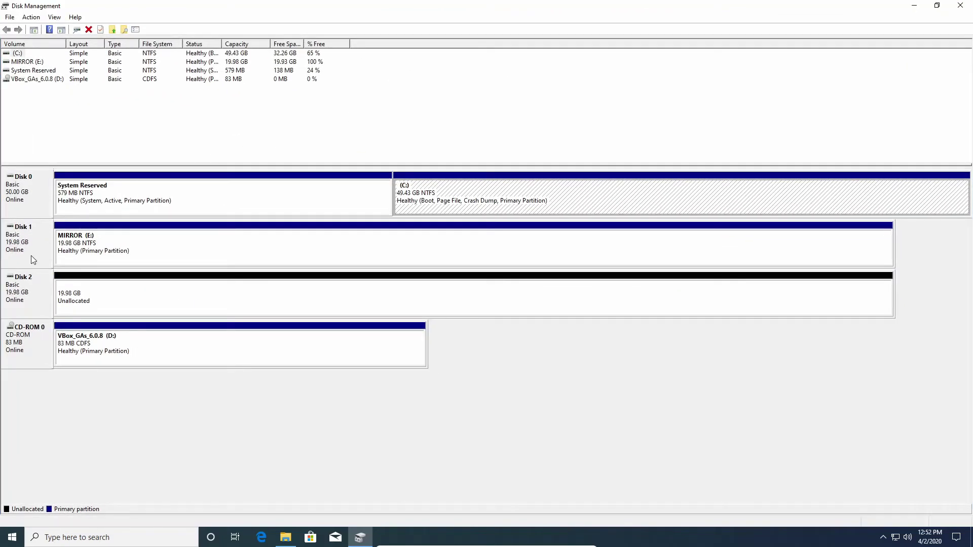
pyautogui.click(121, 298)
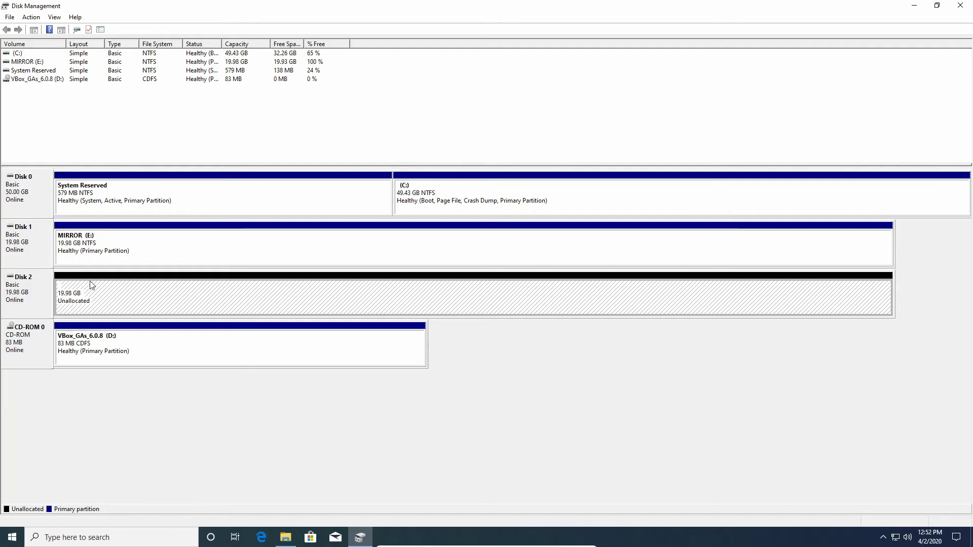
pyautogui.click(84, 245)
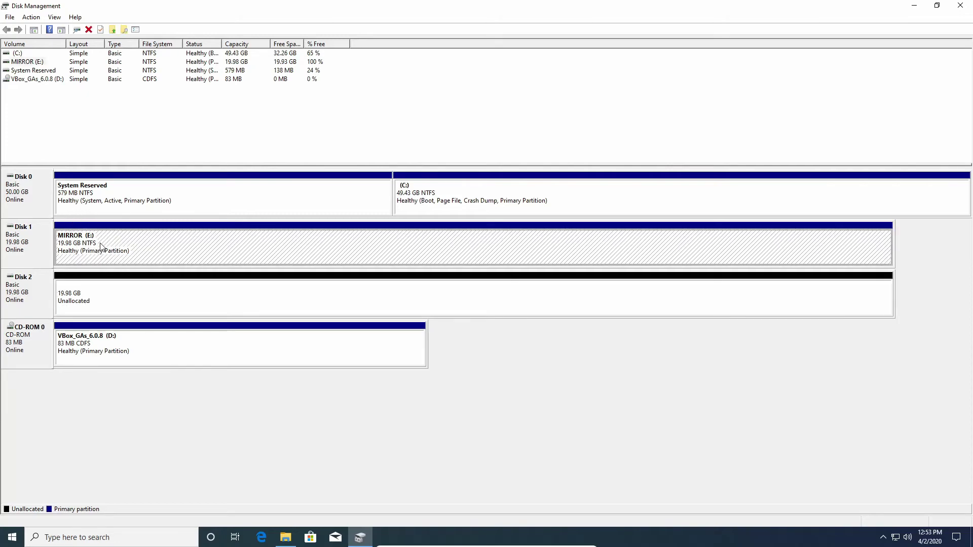
# - Restore the MIRROR (E:) window, select its six files, and close the window
pyautogui.click(286, 537)
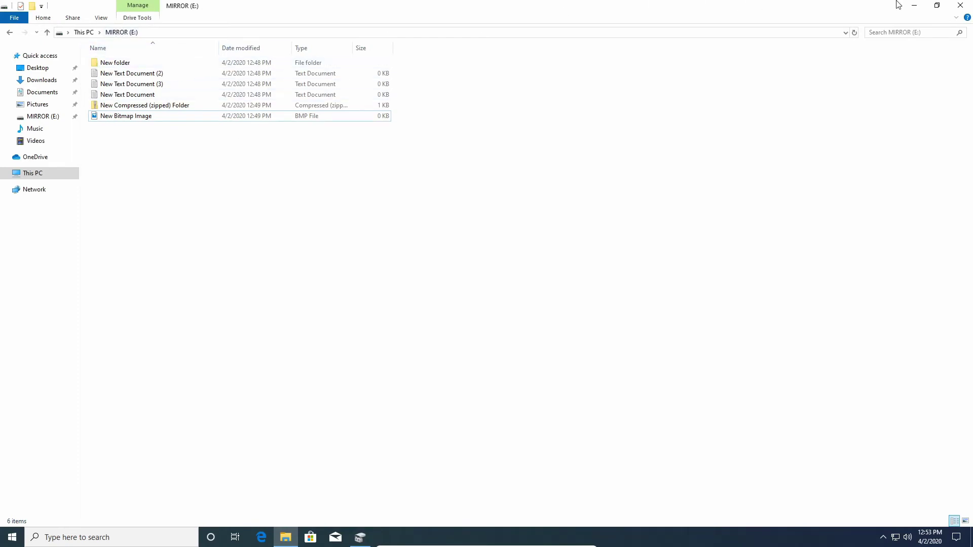
pyautogui.moveTo(188, 190); pyautogui.dragTo(114, 56)
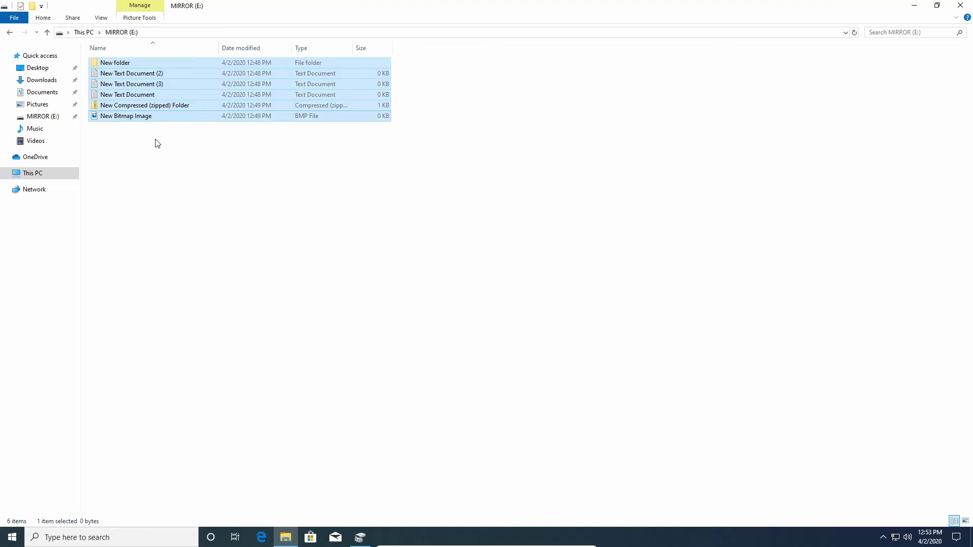
pyautogui.click(961, 5)
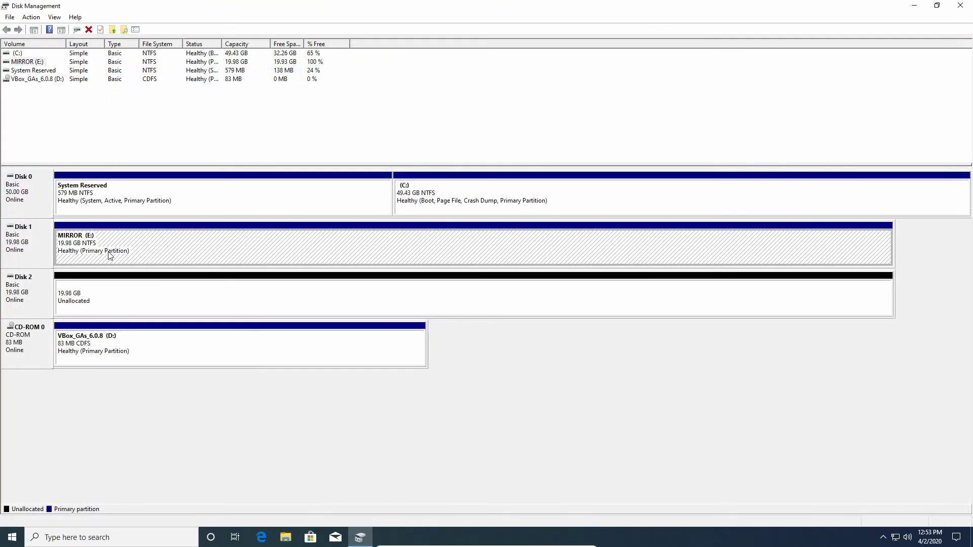
pyautogui.rightClick(87, 250)
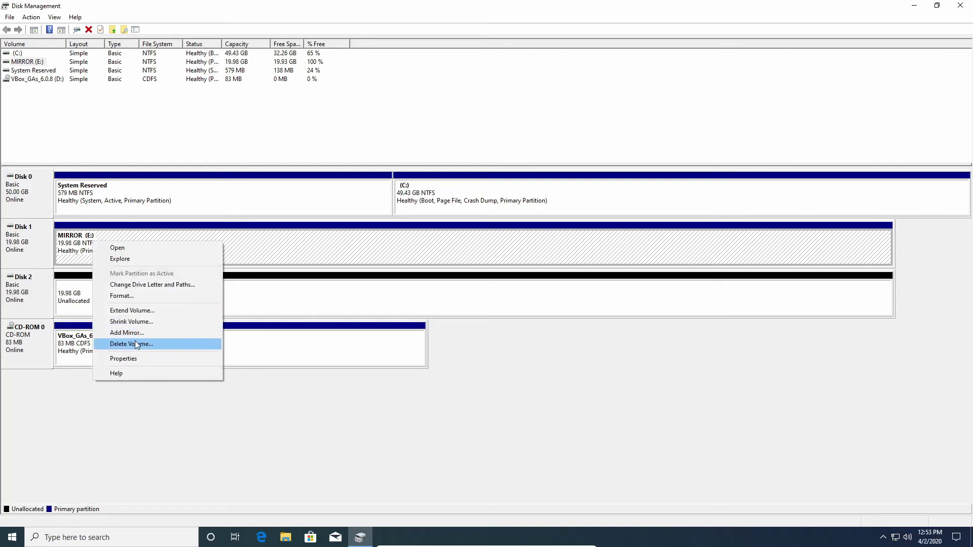
pyautogui.click(60, 293)
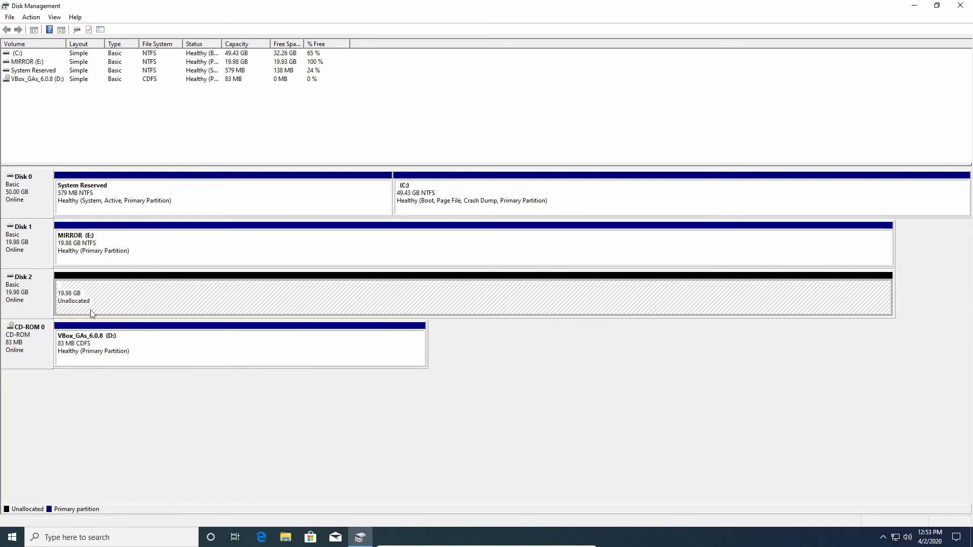
pyautogui.rightClick(107, 248)
pyautogui.click(69, 296)
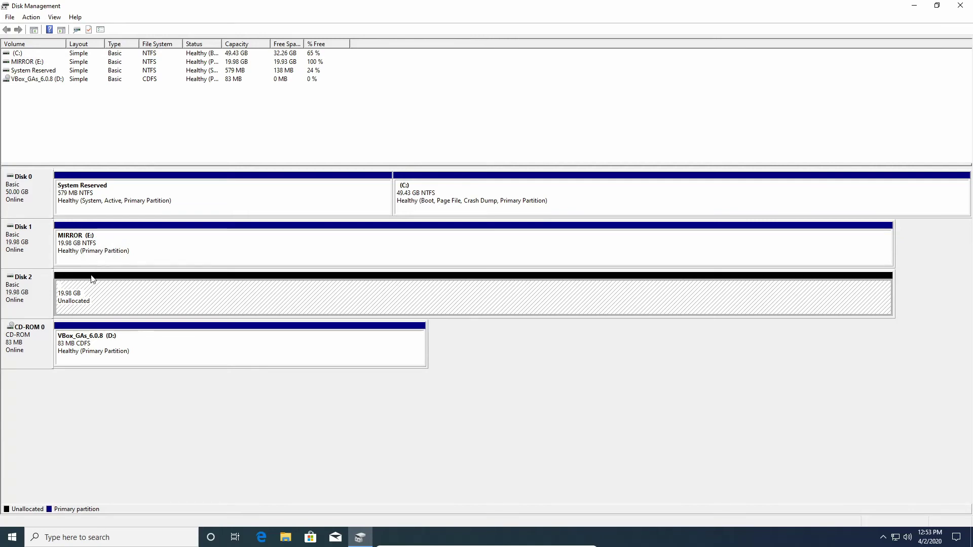
pyautogui.rightClick(105, 251)
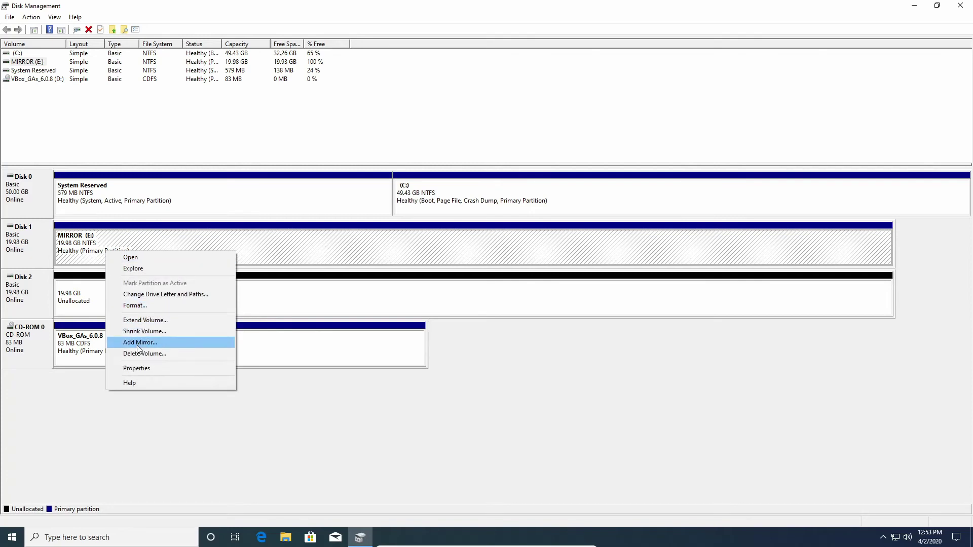
pyautogui.click(72, 302)
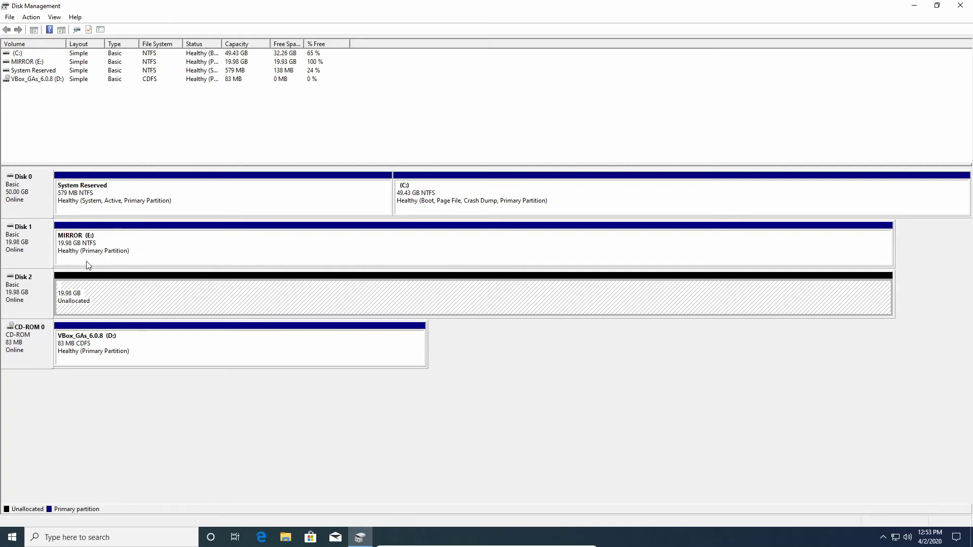
pyautogui.click(87, 247)
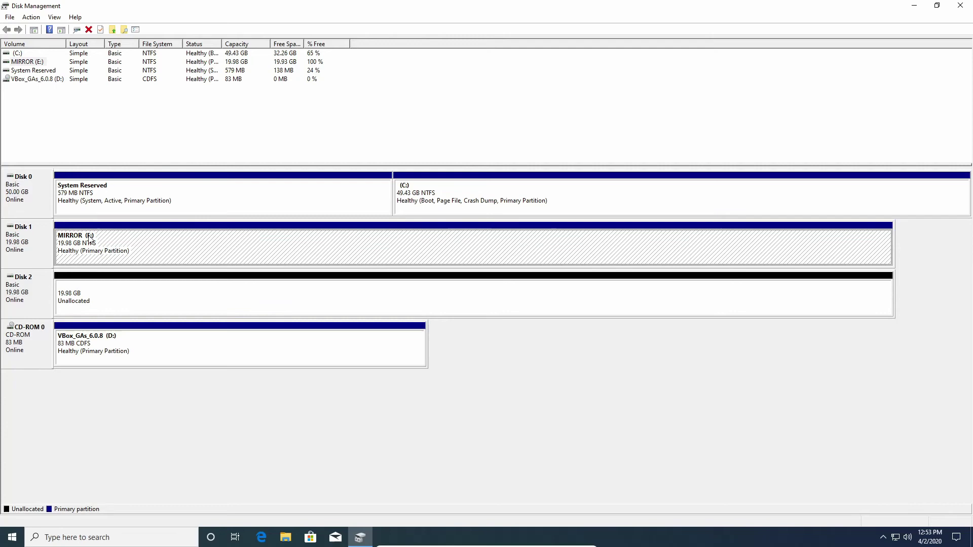
# - Add a mirror of MIRROR (E:) on Disk 2 and accept converting the disks to dynamic
pyautogui.rightClick(119, 241)
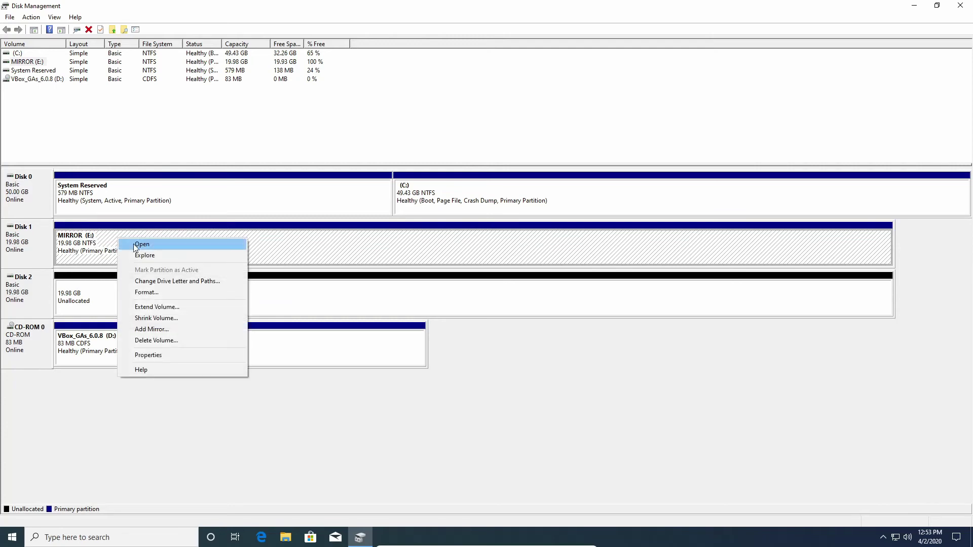
pyautogui.click(152, 329)
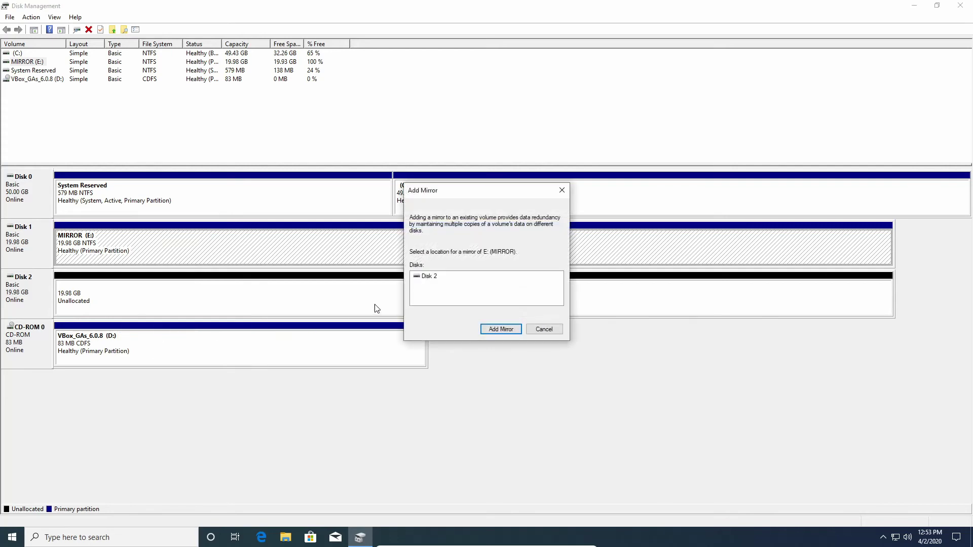
pyautogui.click(438, 281)
pyautogui.click(497, 332)
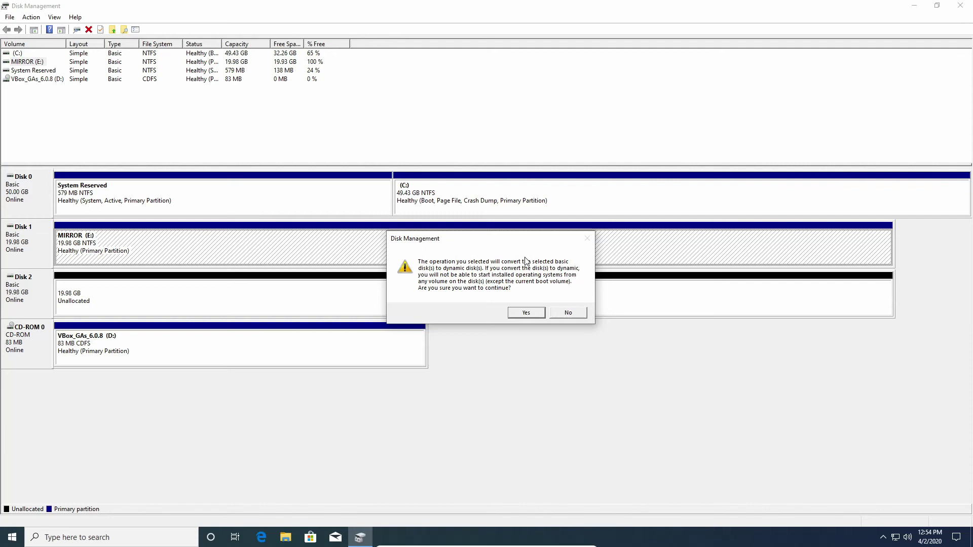
pyautogui.moveTo(476, 239); pyautogui.dragTo(451, 232)
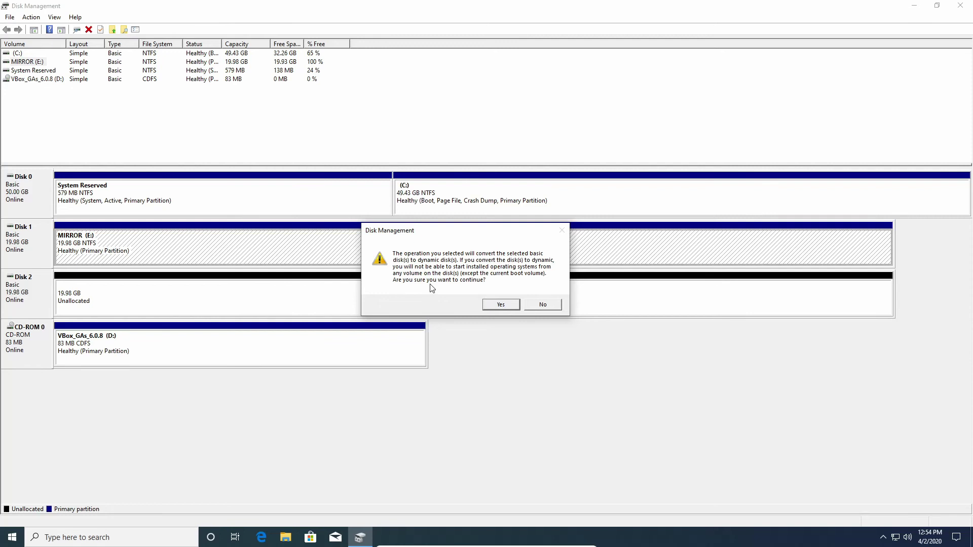
pyautogui.click(497, 304)
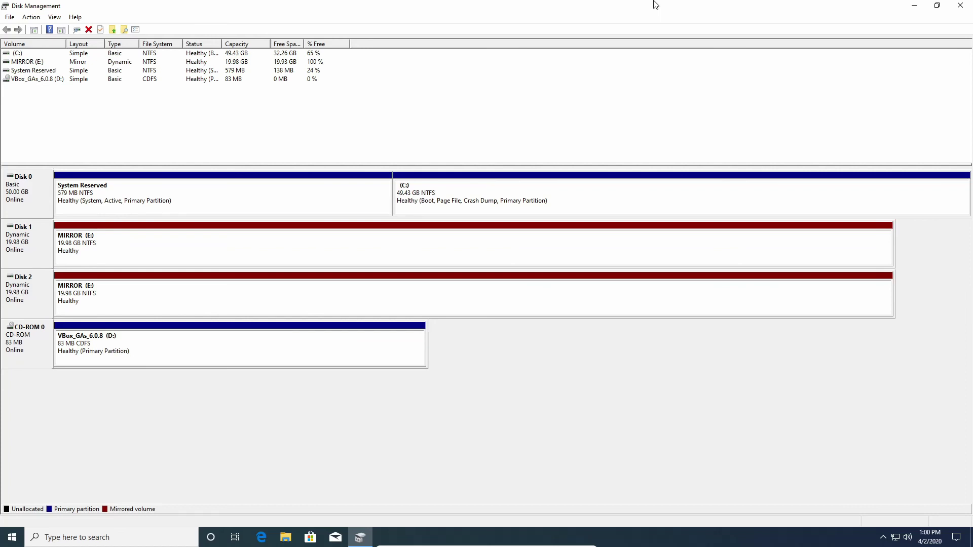
# - Select MIRROR (E:) to confirm it is a Healthy 19.98 GB NTFS mirror across Disks 1 and 2
pyautogui.click(104, 236)
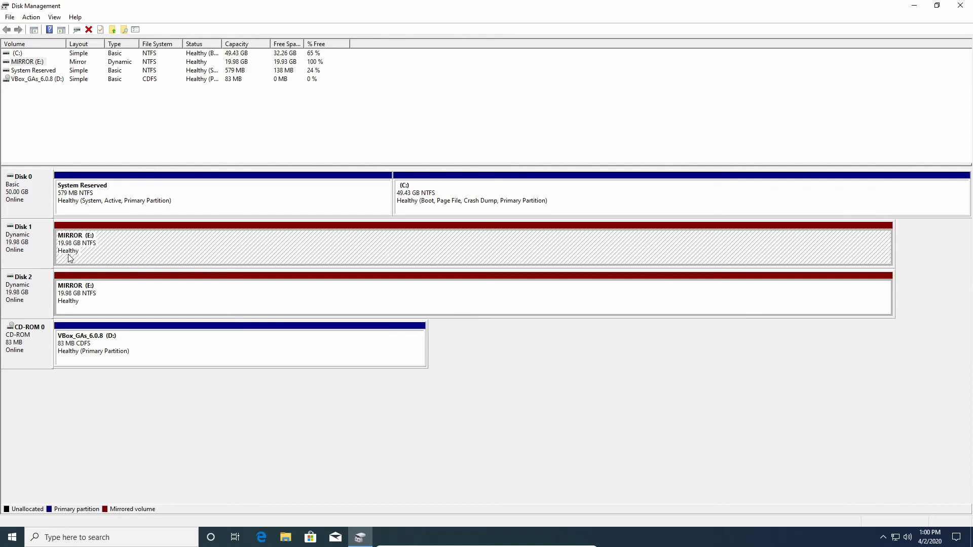